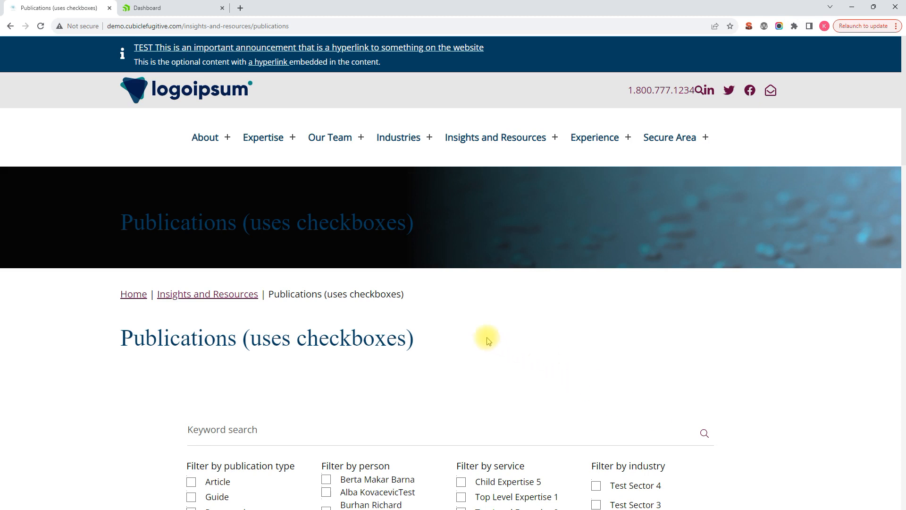
# Scroll through the publications listing on the live site to review the published items.
pyautogui.scroll(-3, 427, 310)
pyautogui.scroll(-3, 400, 327)
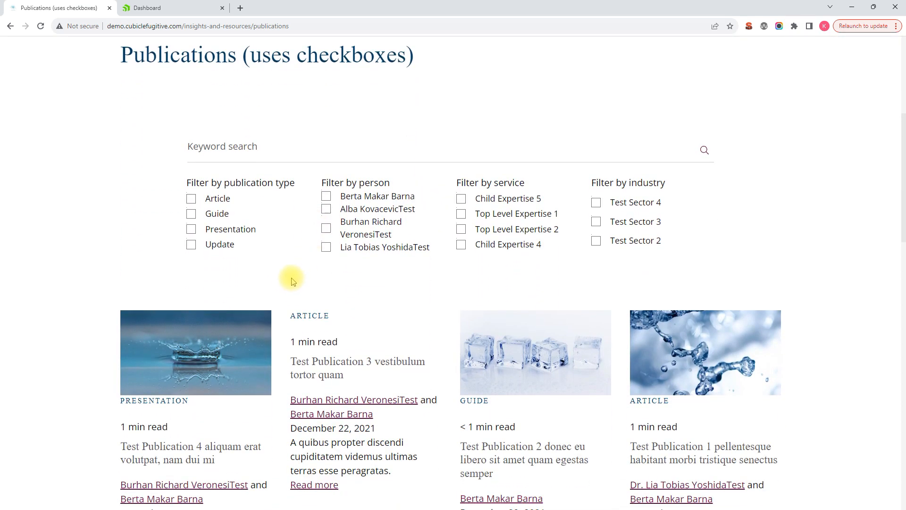
pyautogui.scroll(-2, 291, 281)
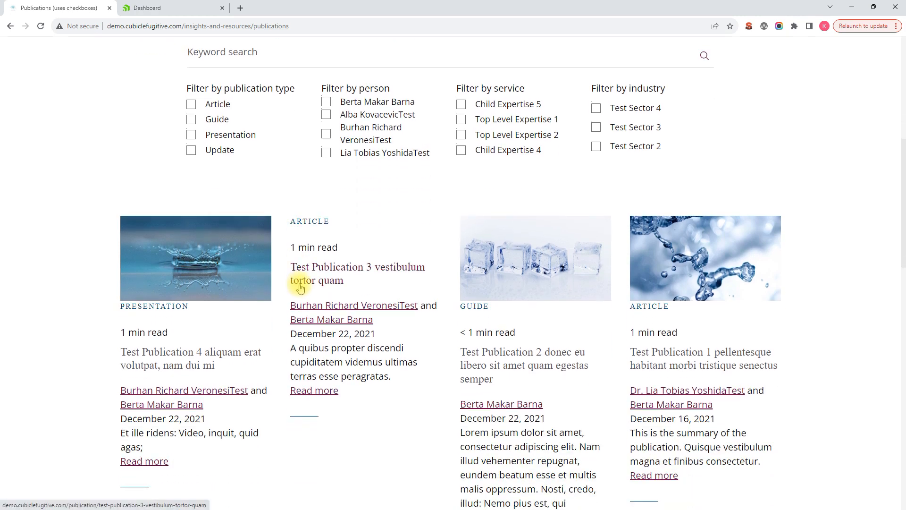
pyautogui.scroll(-4, 302, 291)
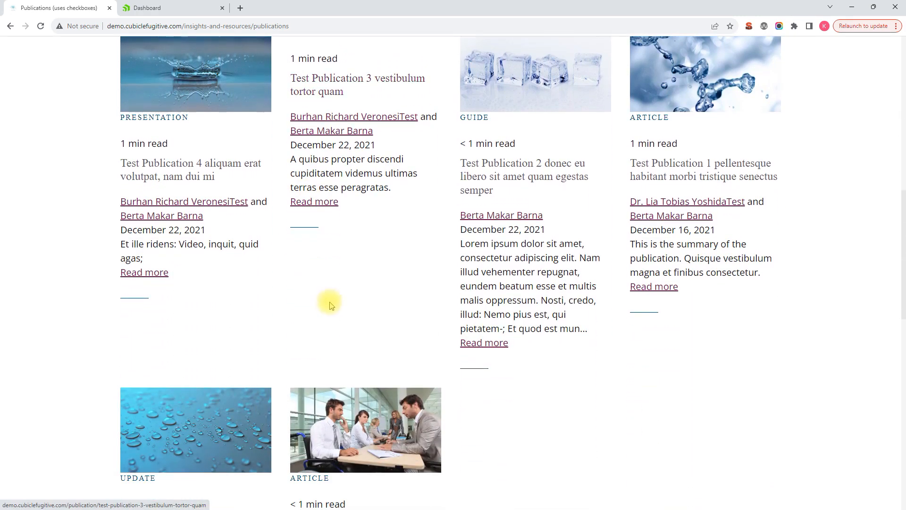
pyautogui.scroll(-6, 395, 340)
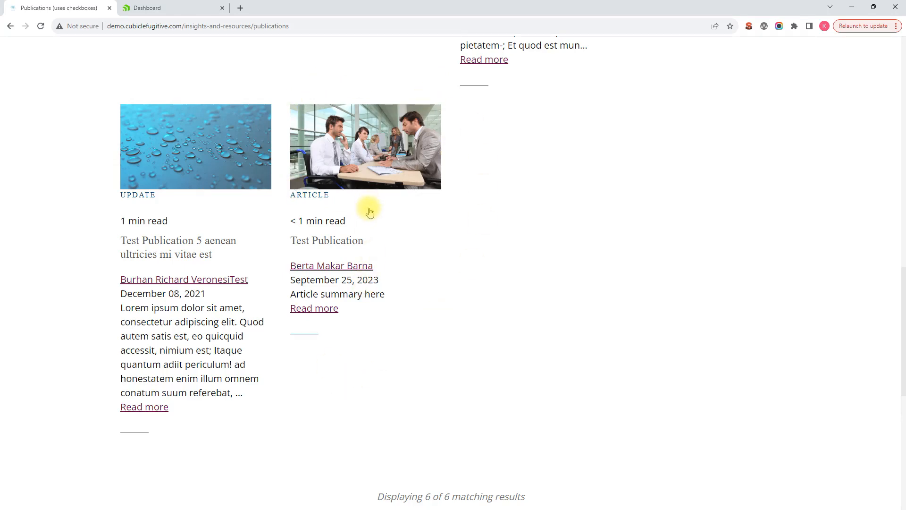
# Open the Publications (Insights) content list in the Sitefinity backend.
pyautogui.click(148, 9)
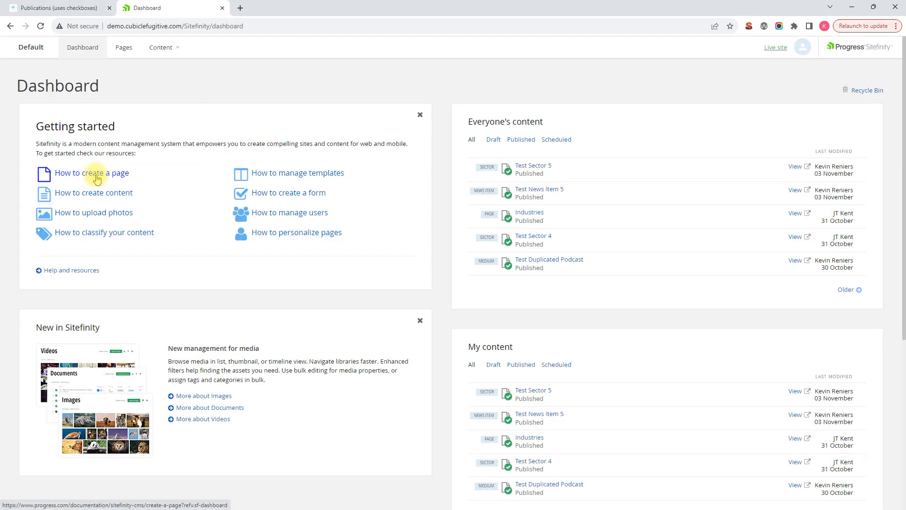
pyautogui.click(159, 47)
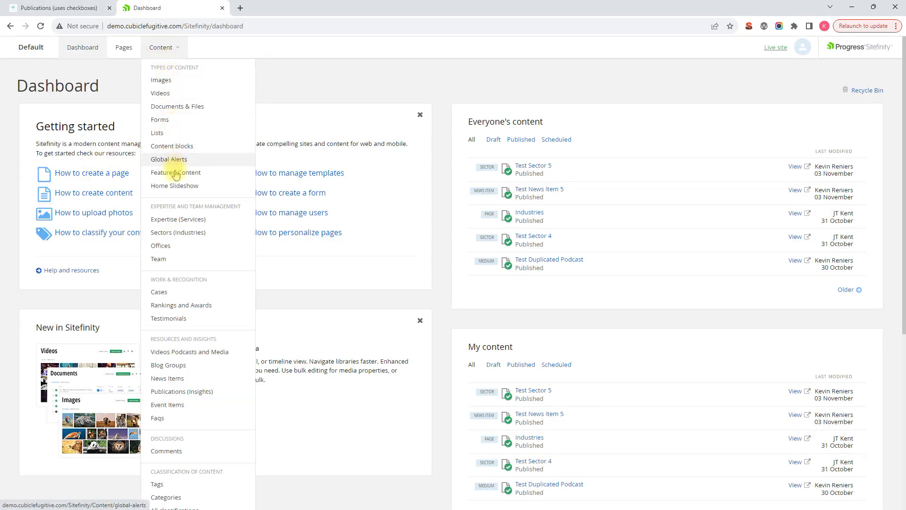
pyautogui.click(178, 394)
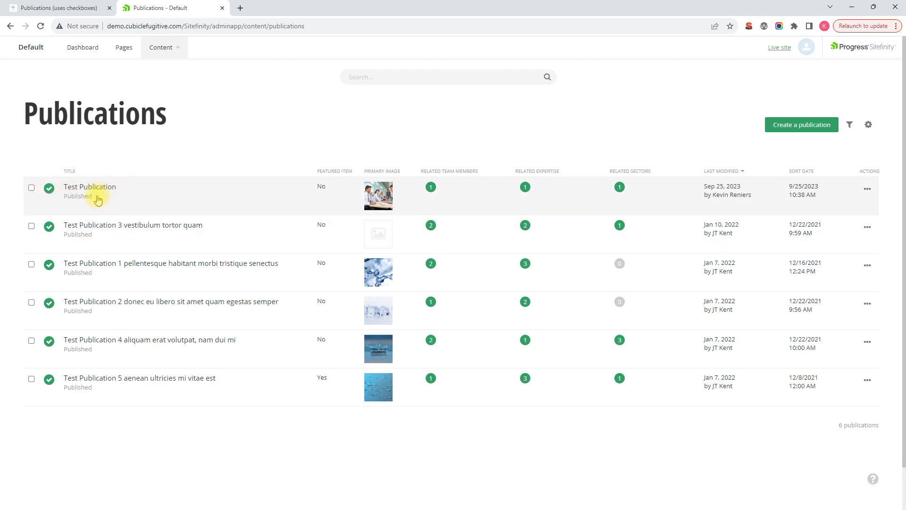
pyautogui.click(31, 190)
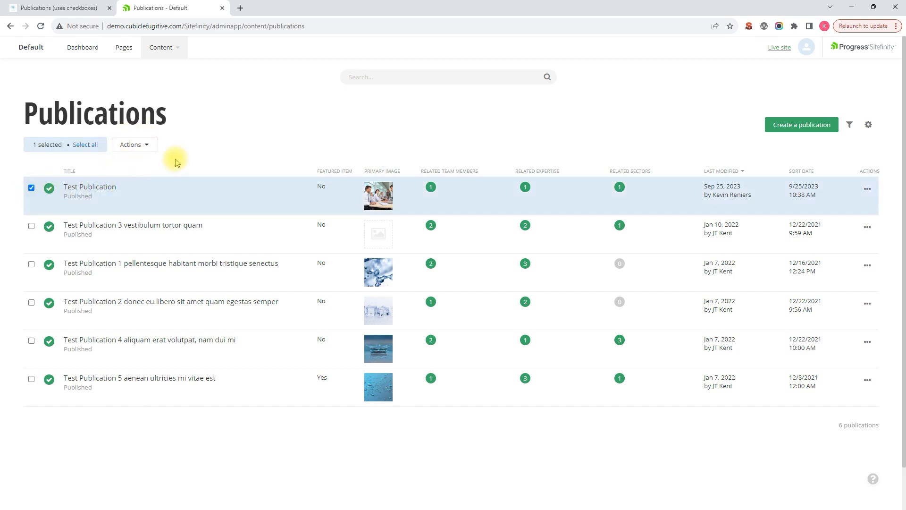
pyautogui.click(142, 151)
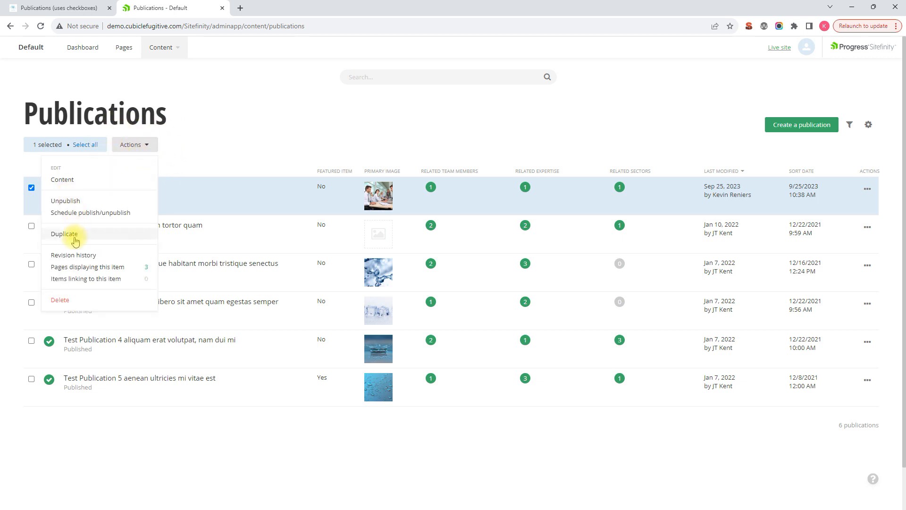
pyautogui.click(252, 142)
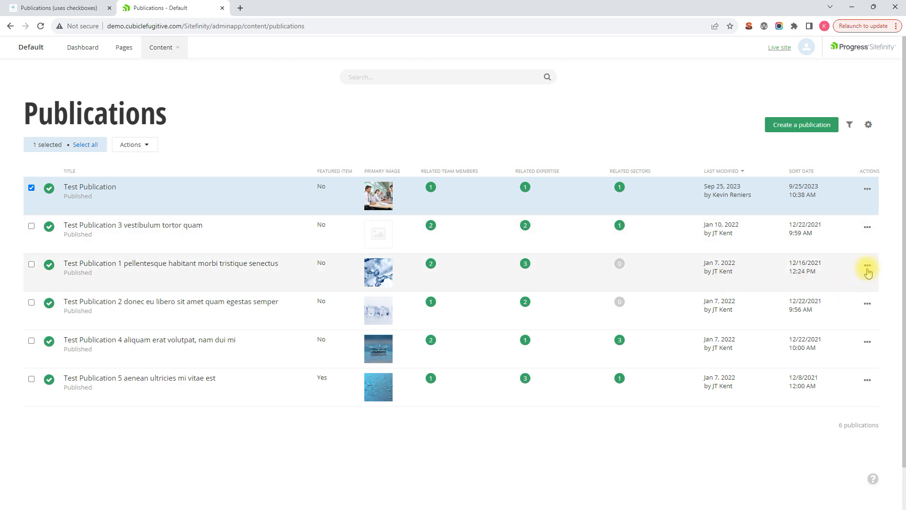
# Duplicate the Test Publication item and review the fields of the copy.
pyautogui.click(870, 189)
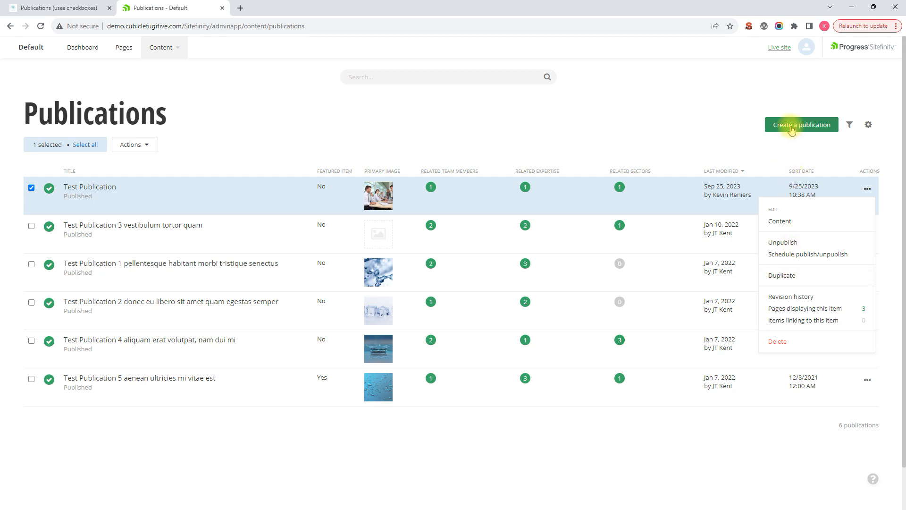
pyautogui.click(781, 274)
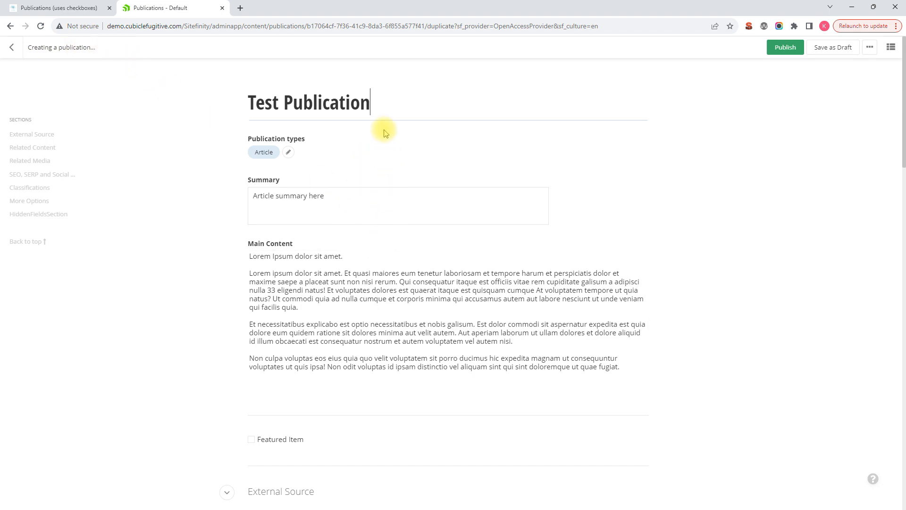
pyautogui.scroll(-8, 381, 134)
pyautogui.scroll(-12, 384, 144)
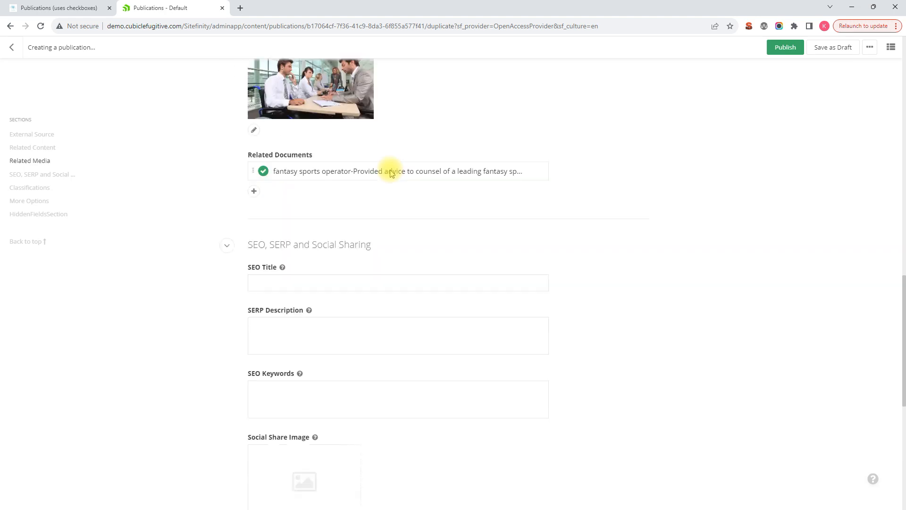
pyautogui.scroll(-4, 398, 268)
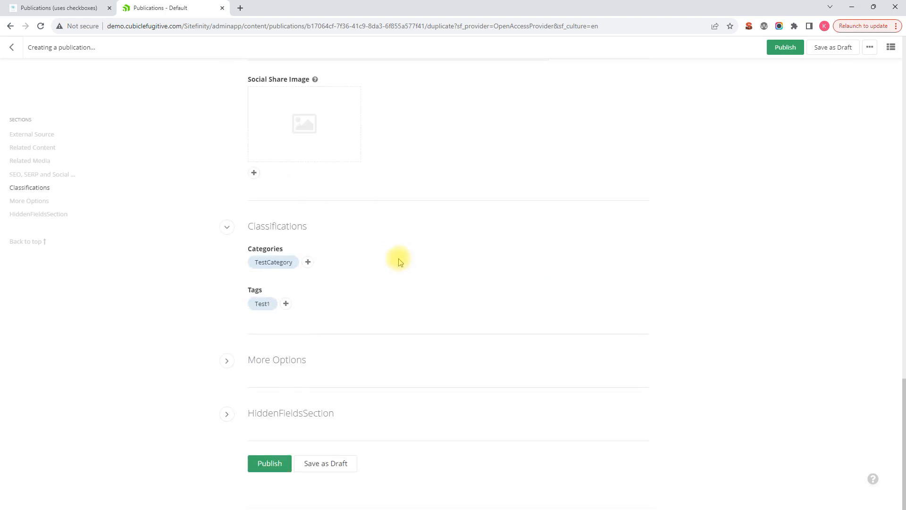
pyautogui.scroll(20, 398, 262)
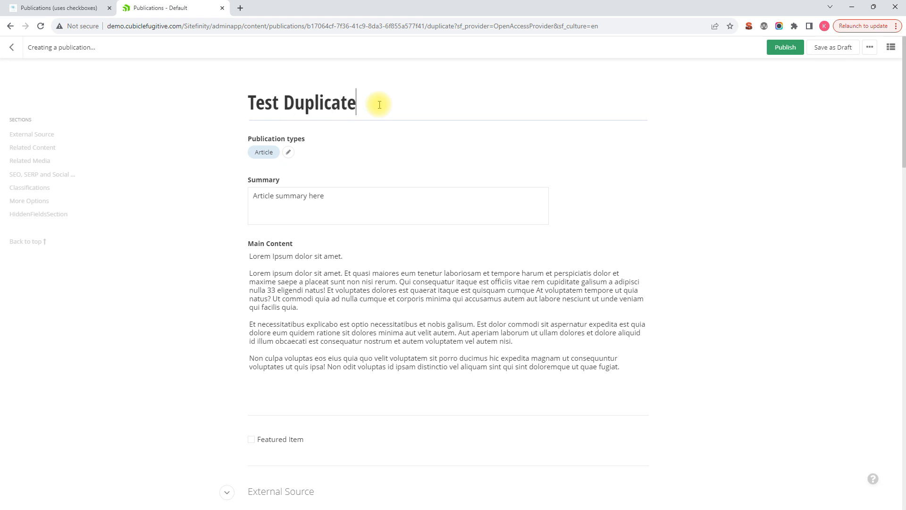
# Rename the duplicate's title to Test Duplicate Publication, keeping Article as its publication type.
pyautogui.write('catio')
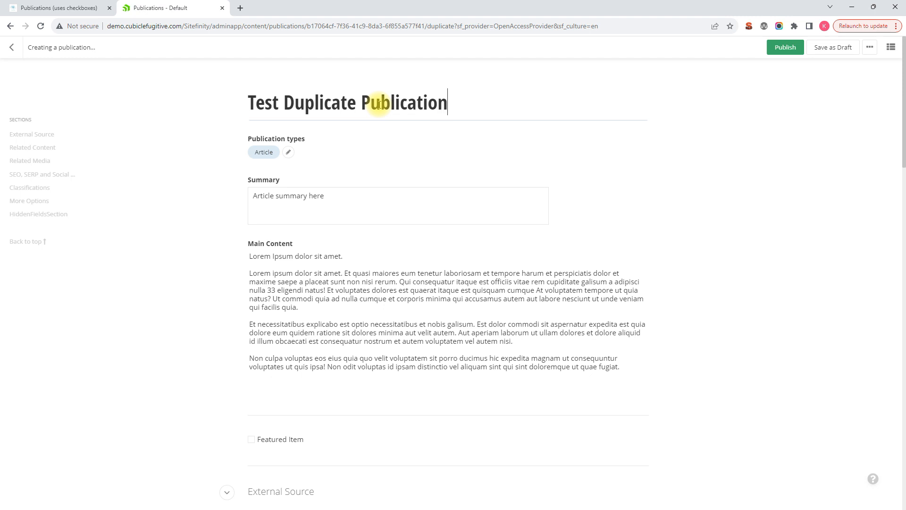
pyautogui.write('n')
pyautogui.click(288, 152)
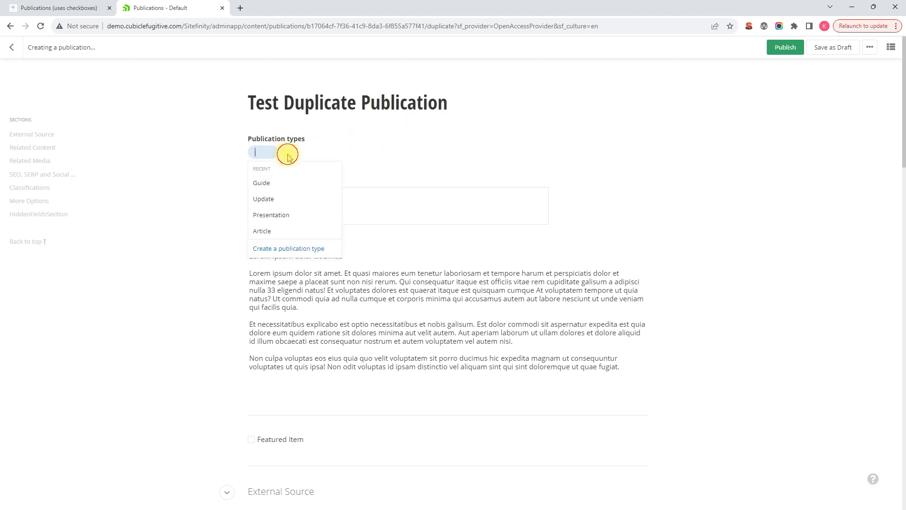
pyautogui.click(338, 152)
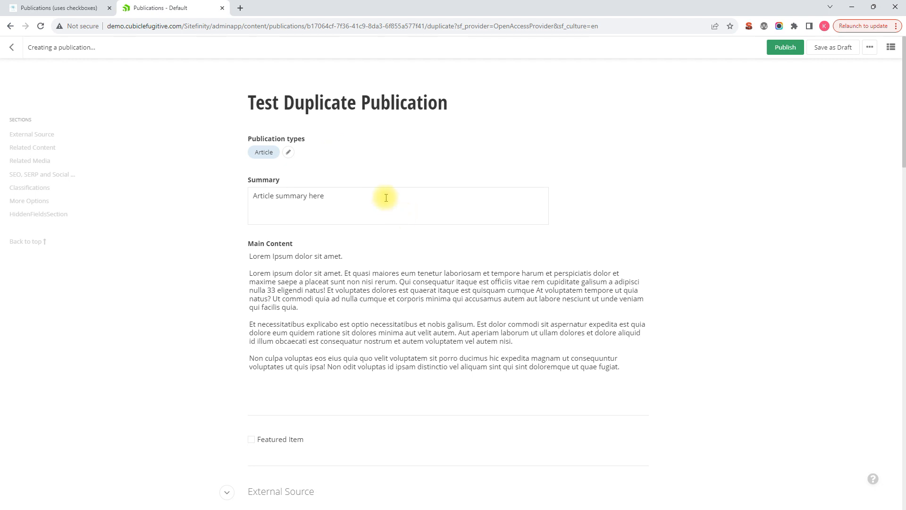
# Review the summary and main content text of the duplicated publication.
pyautogui.scroll(-1, 384, 196)
pyautogui.scroll(-1, 425, 273)
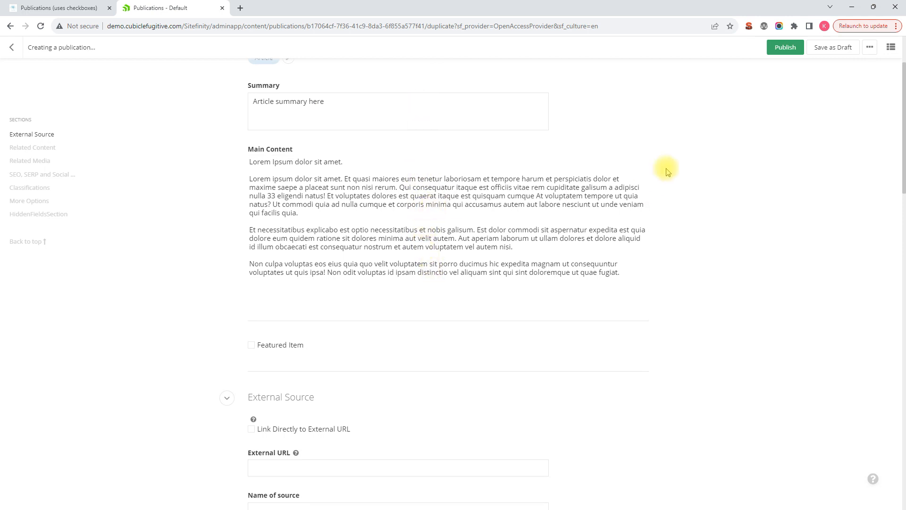
pyautogui.scroll(1, 423, 206)
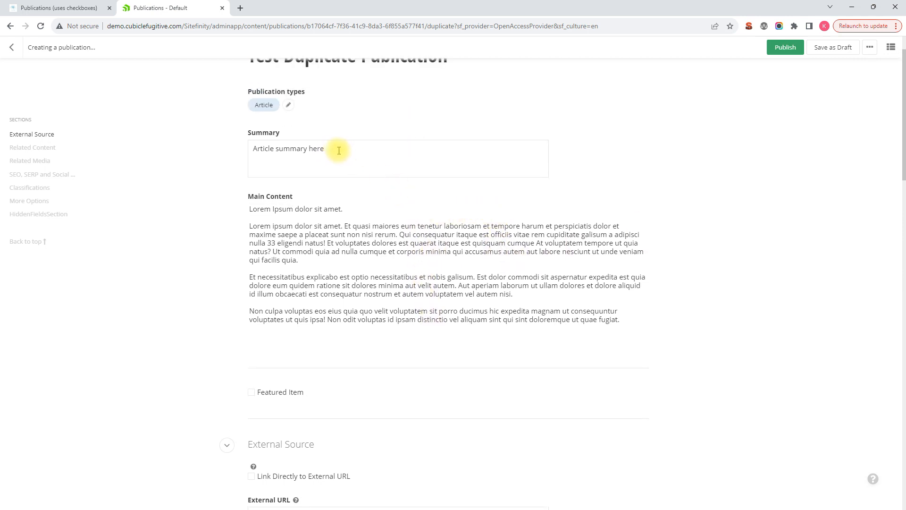
pyautogui.moveTo(338, 150); pyautogui.dragTo(250, 149)
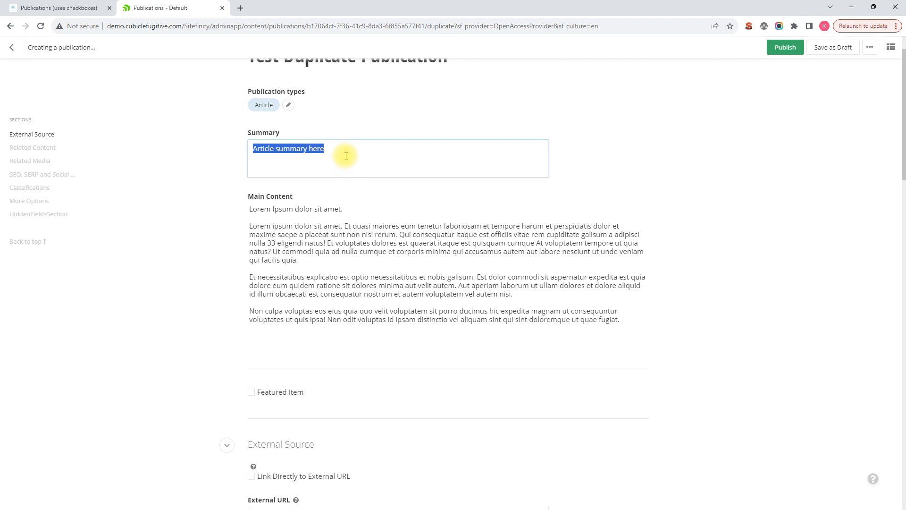
pyautogui.scroll(-1, 354, 244)
pyautogui.click(354, 212)
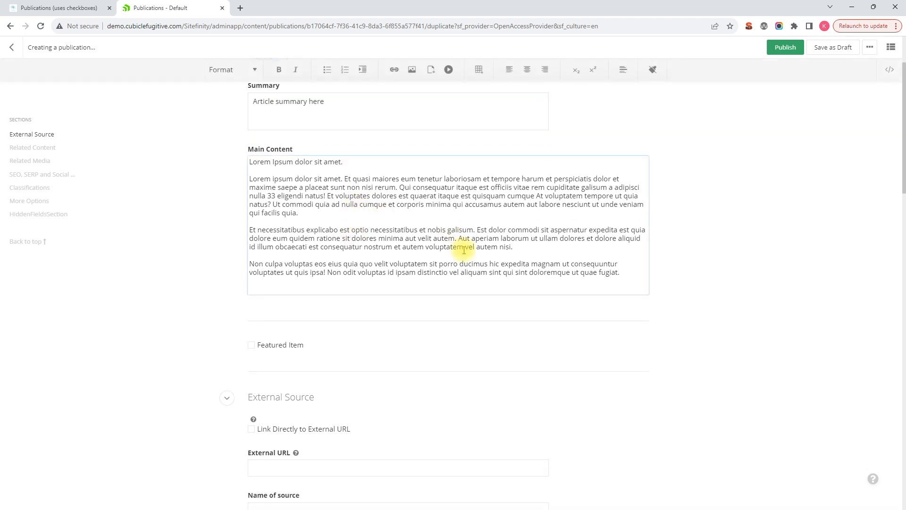
pyautogui.moveTo(461, 255); pyautogui.dragTo(317, 223)
pyautogui.scroll(-3, 322, 237)
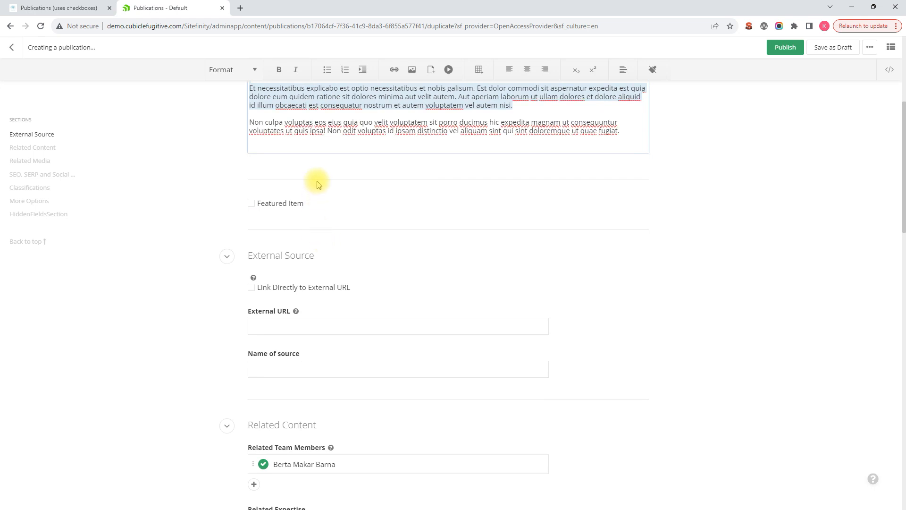
# Replace the existing related team member with a different team member from the recent list.
pyautogui.scroll(-1, 317, 180)
pyautogui.scroll(-1, 336, 221)
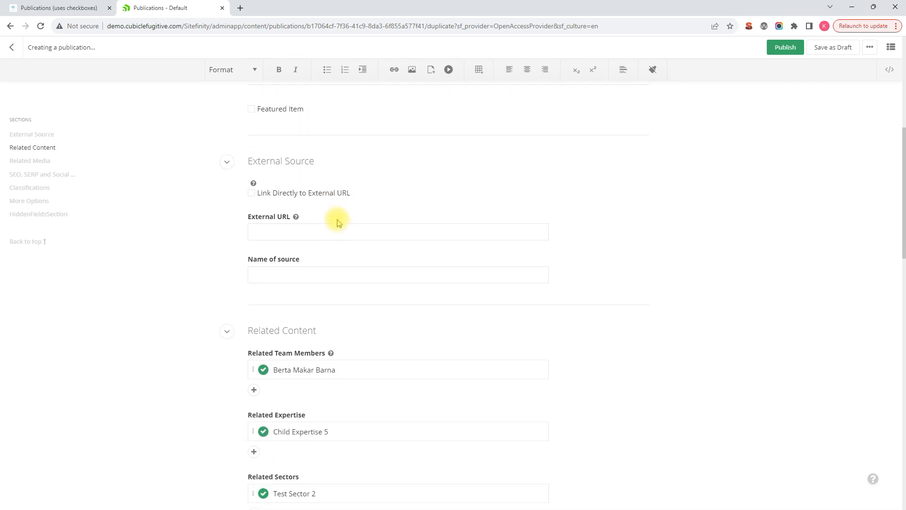
pyautogui.scroll(-2, 337, 222)
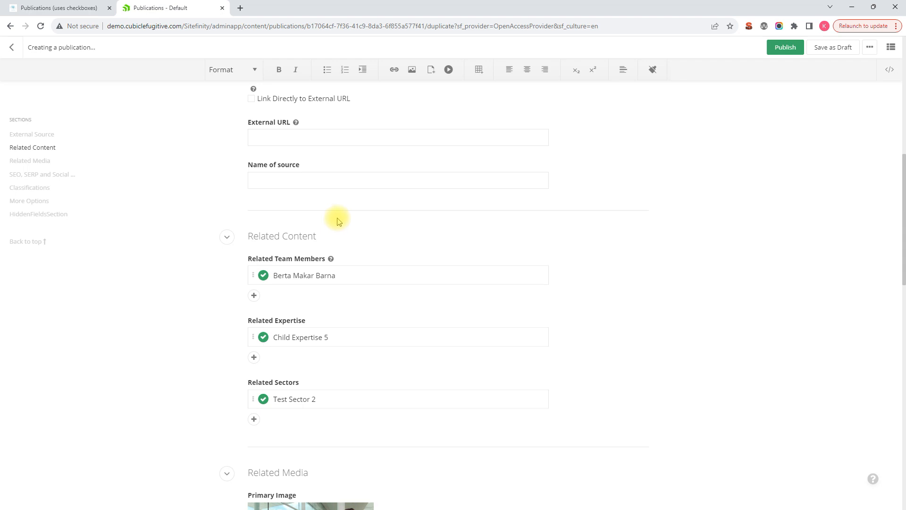
pyautogui.moveTo(376, 275)
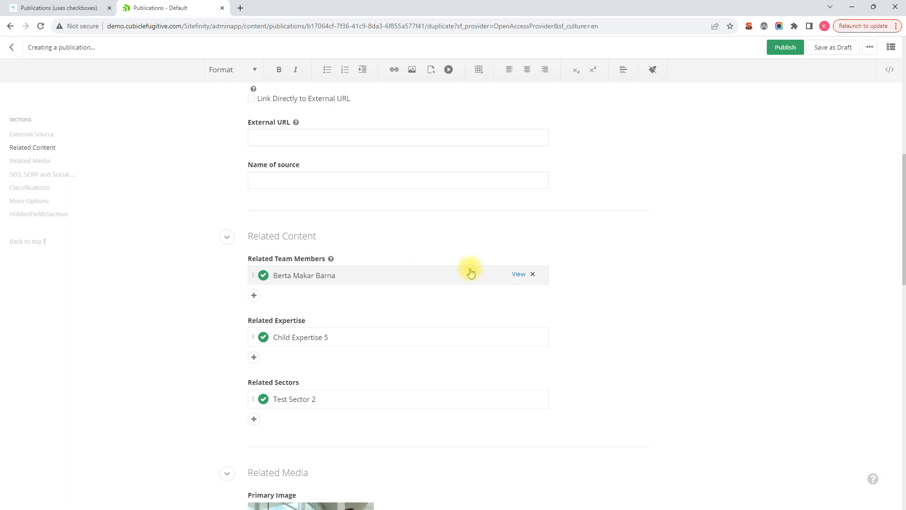
pyautogui.click(534, 275)
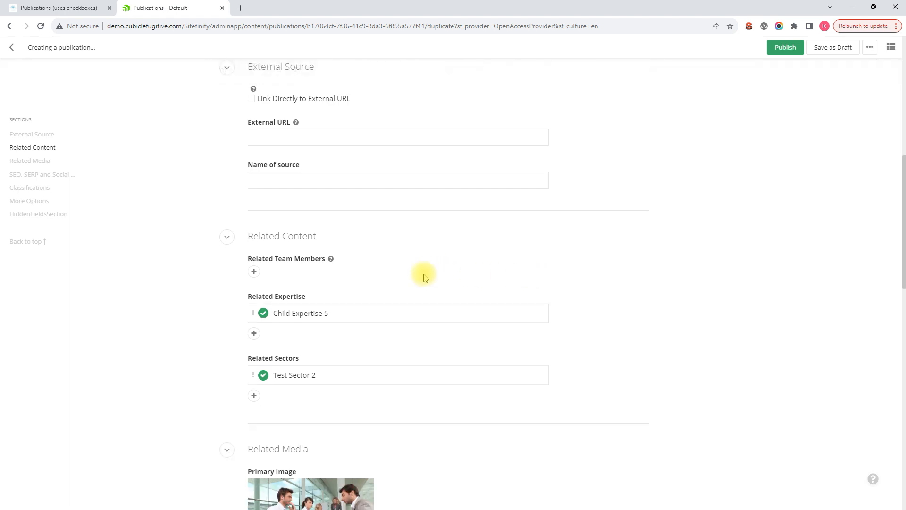
pyautogui.click(253, 271)
pyautogui.click(291, 342)
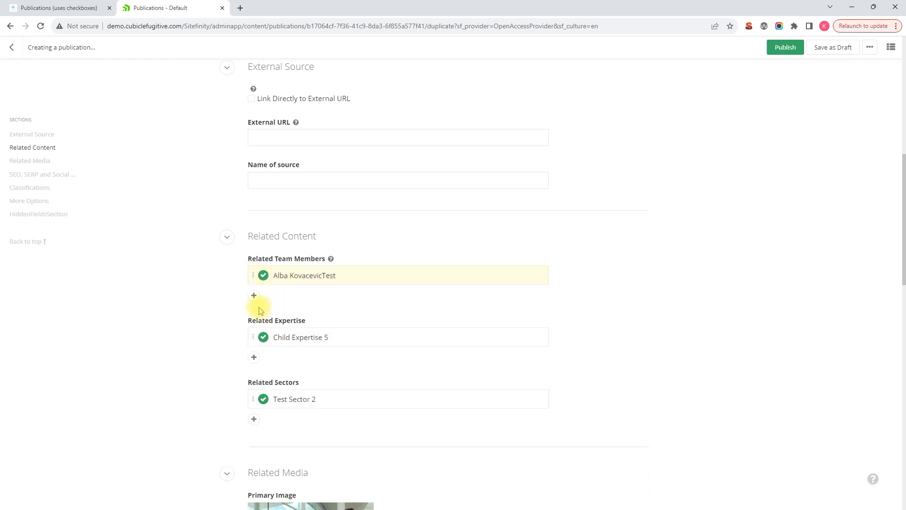
# Add a second related team member from the recent team members list.
pyautogui.click(254, 297)
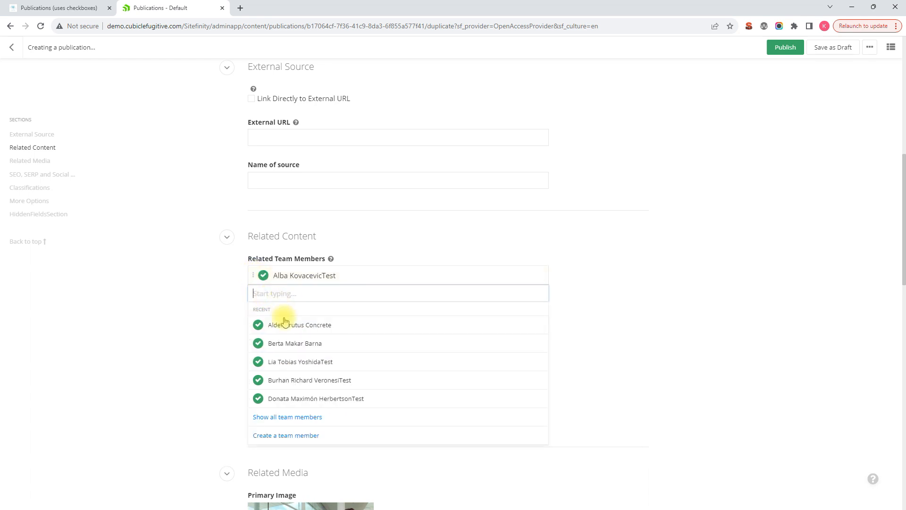
pyautogui.click(287, 384)
pyautogui.scroll(-2, 431, 313)
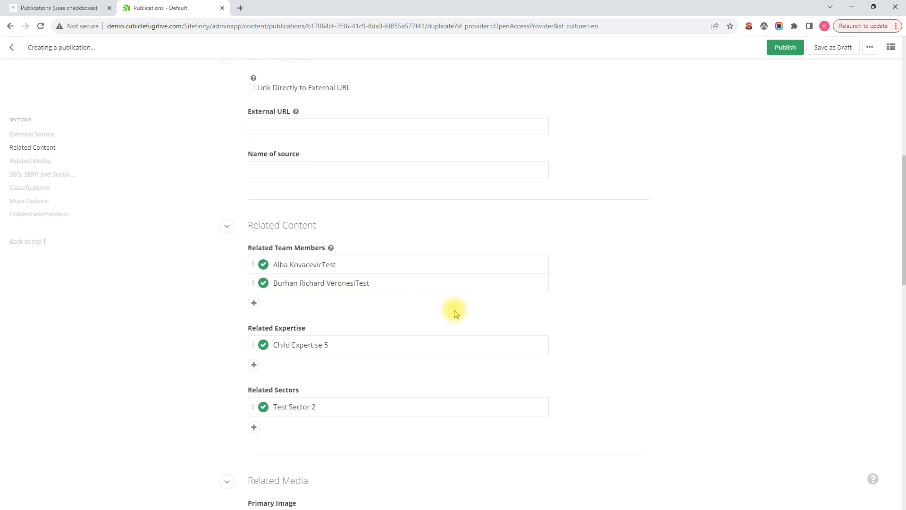
# Replace Child Expertise 5 with Child Expertise 6 and add Top Level Expertise 3 as related expertise.
pyautogui.moveTo(479, 261)
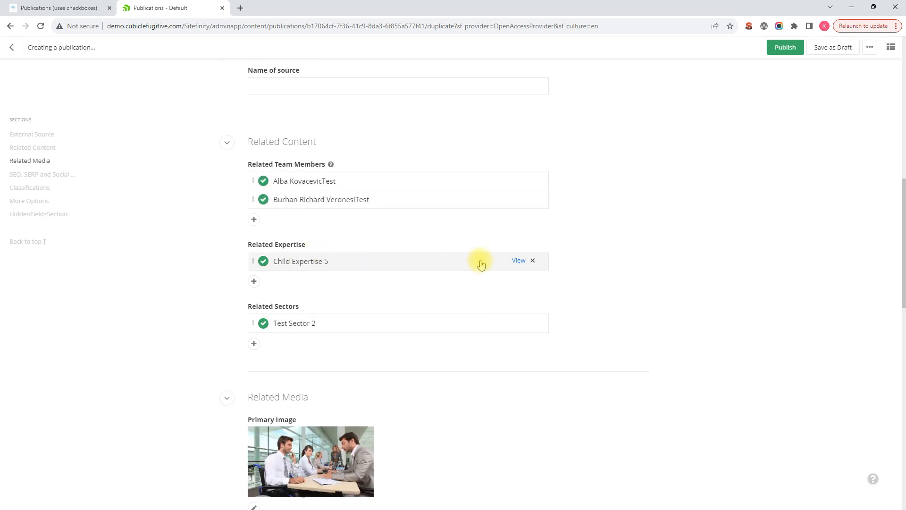
pyautogui.click(533, 261)
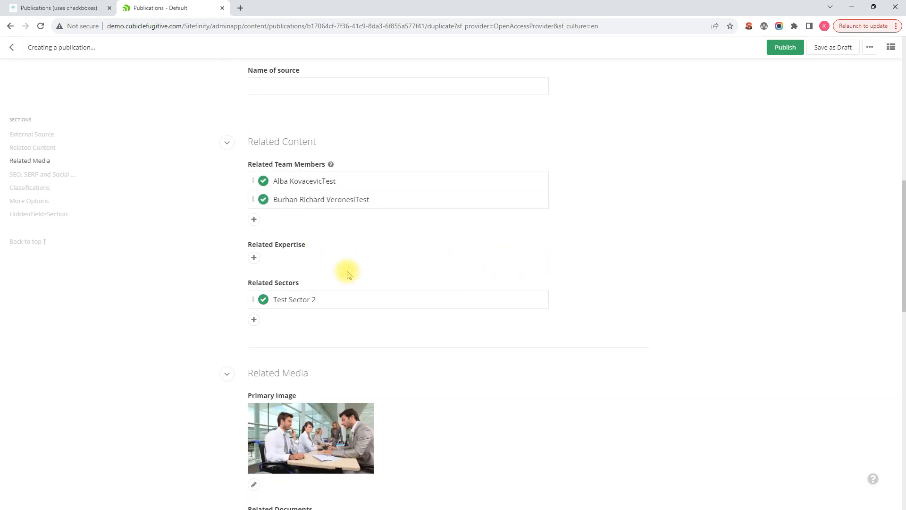
pyautogui.click(253, 259)
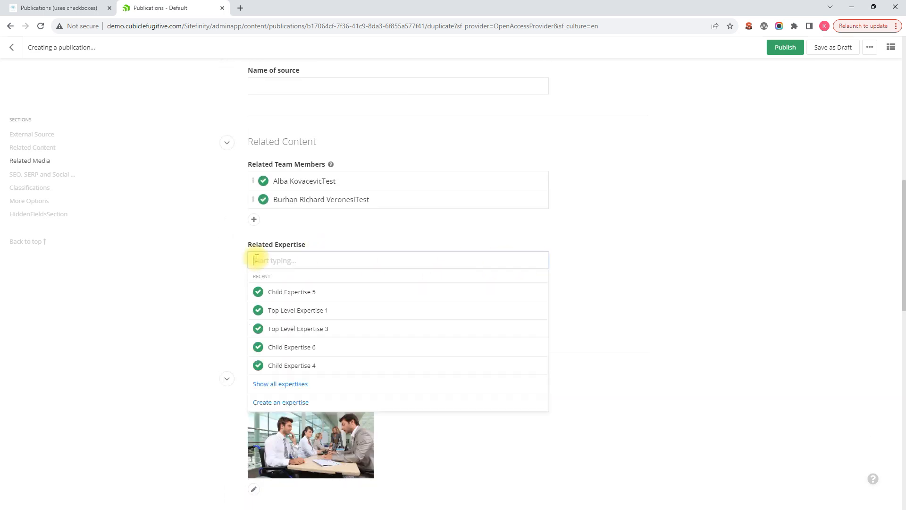
pyautogui.click(299, 347)
pyautogui.click(253, 280)
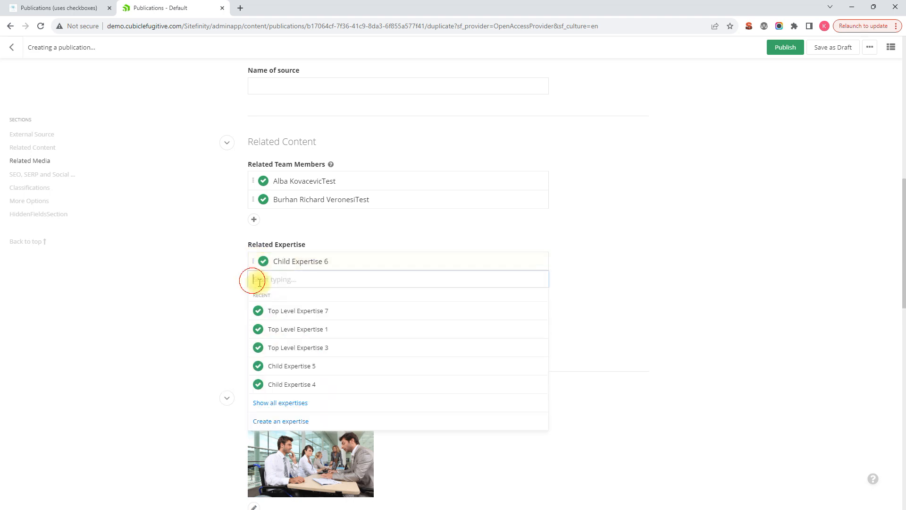
pyautogui.click(303, 348)
# Remove Test Sector 2 from the related sectors.
pyautogui.moveTo(263, 341)
pyautogui.click(534, 342)
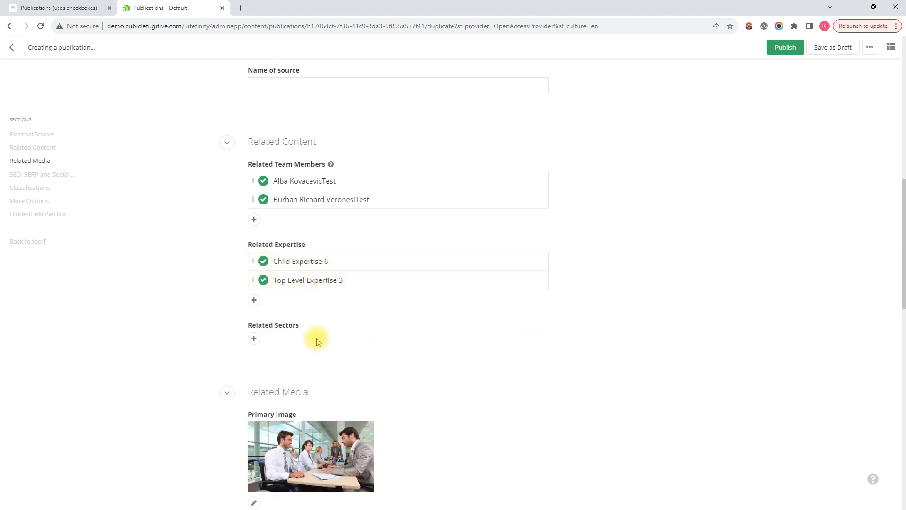
# Add Test Sector 3 as a related sector.
pyautogui.click(254, 340)
pyautogui.click(299, 428)
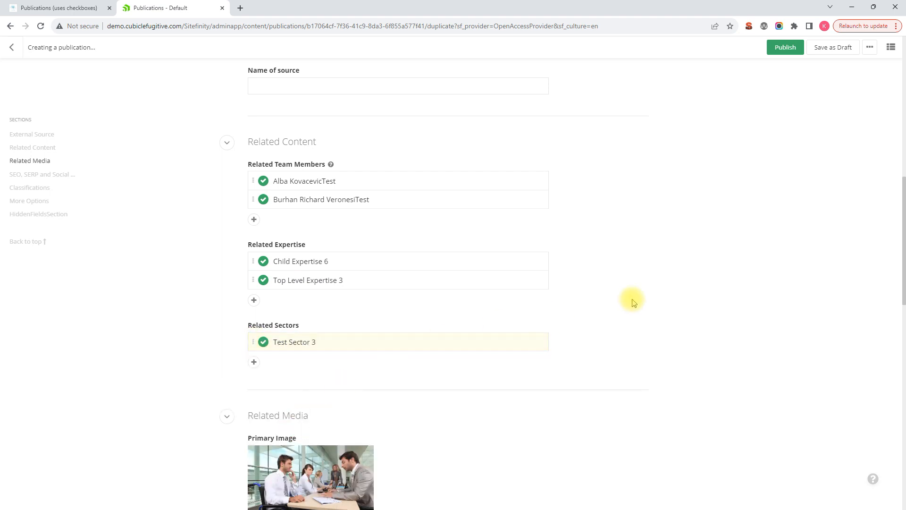
# Replace the primary image with the silhouetted business people image from the recent images.
pyautogui.scroll(-5, 633, 300)
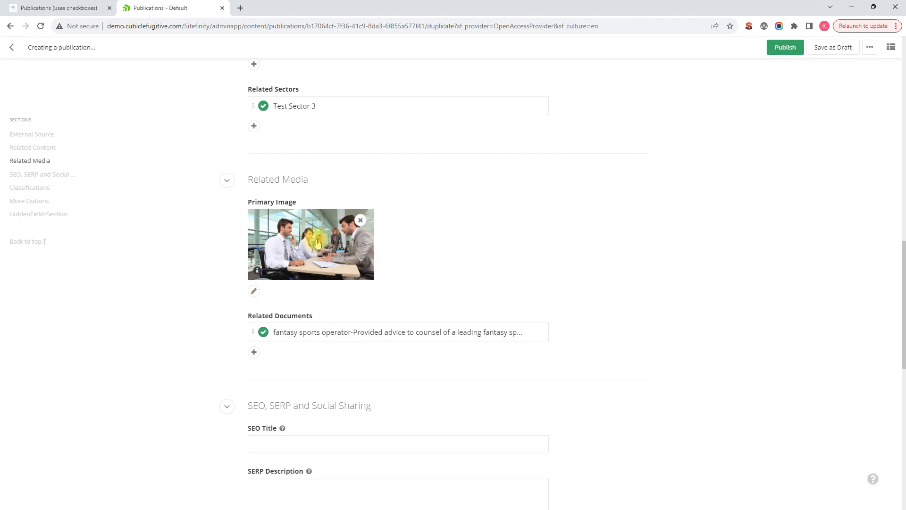
pyautogui.click(361, 221)
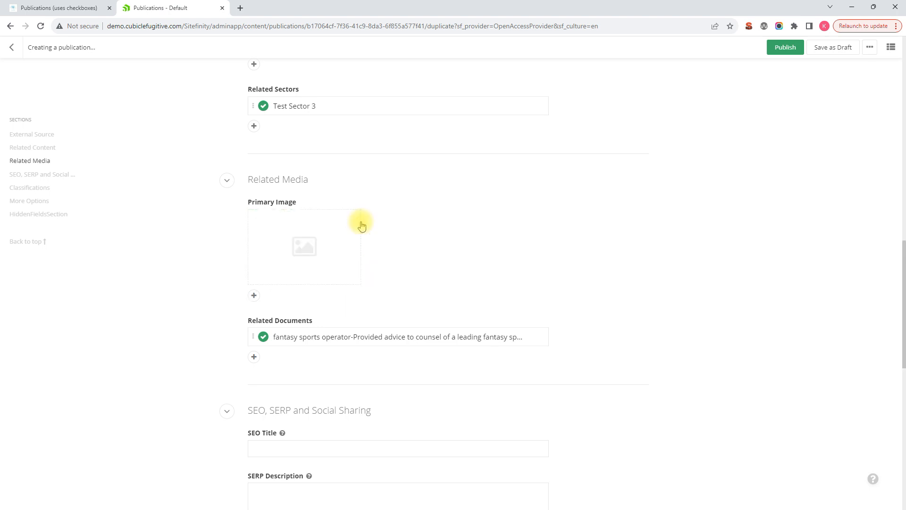
pyautogui.click(254, 296)
pyautogui.click(447, 348)
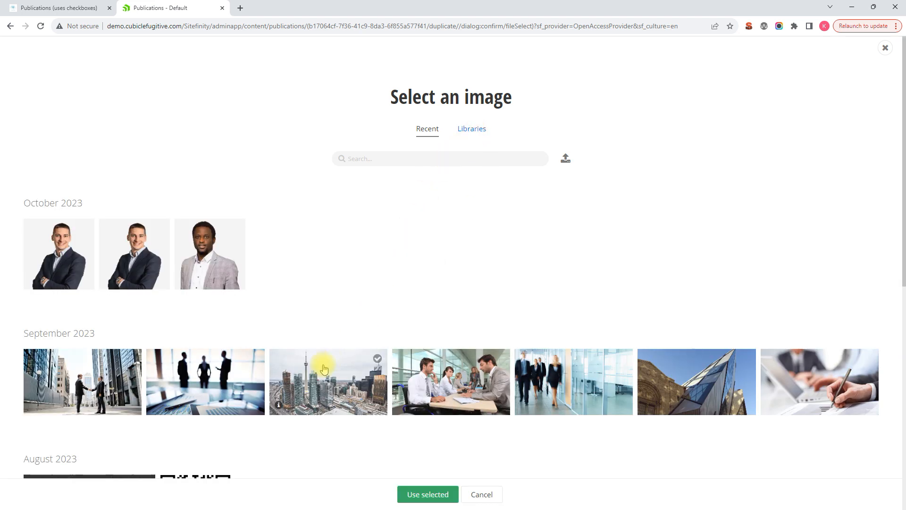
pyautogui.click(214, 384)
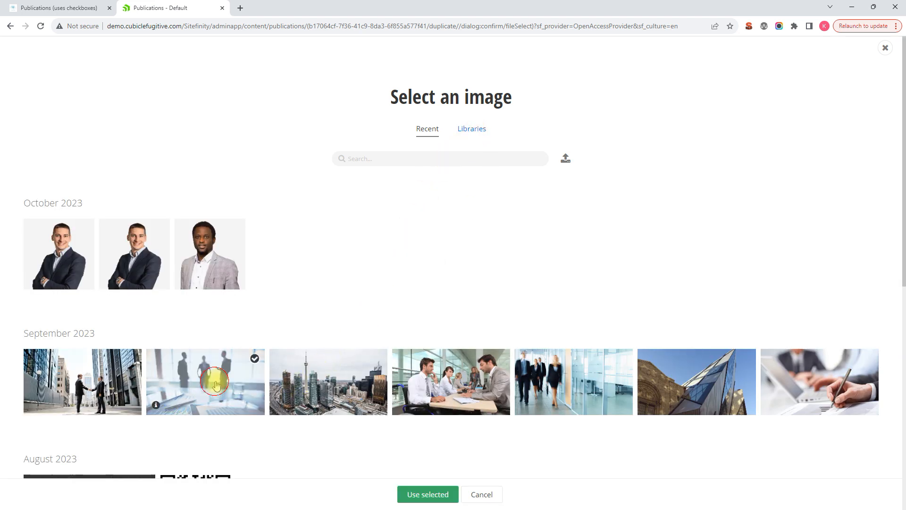
pyautogui.click(420, 493)
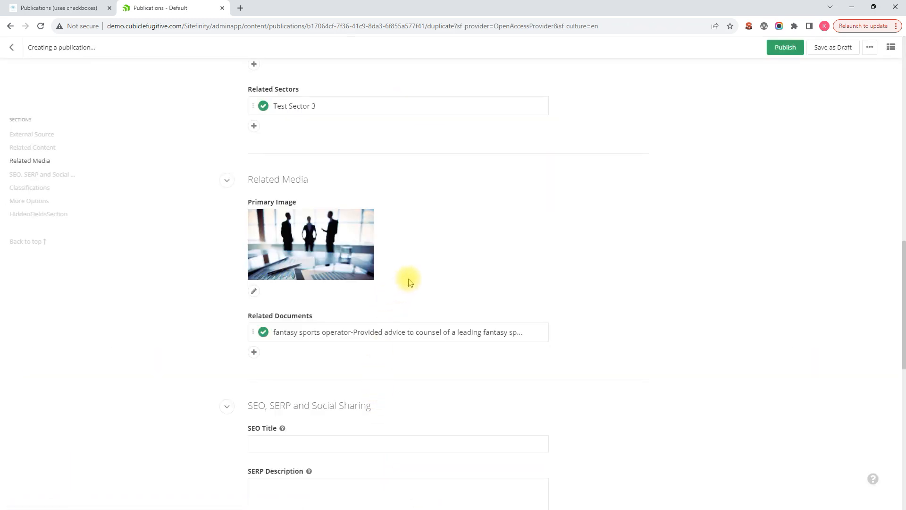
# Remove the fantasy sports operator document from the related documents.
pyautogui.scroll(-2, 375, 304)
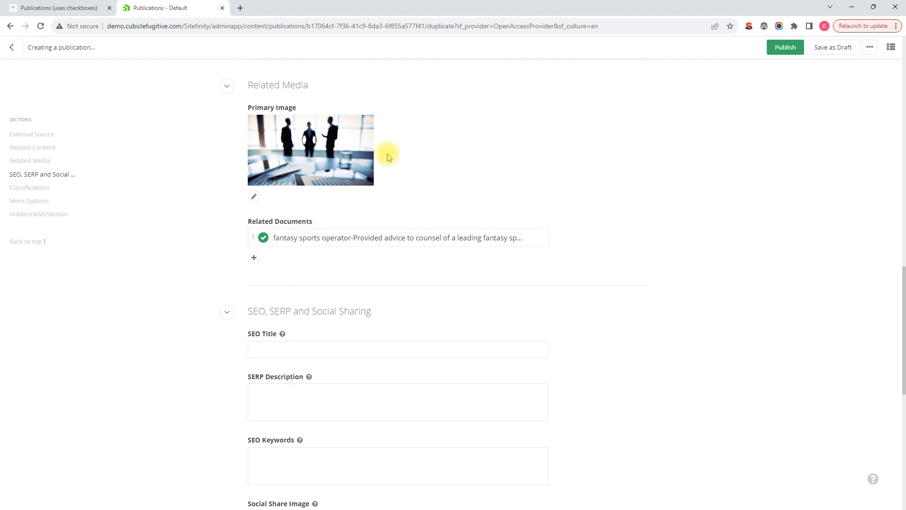
pyautogui.click(533, 239)
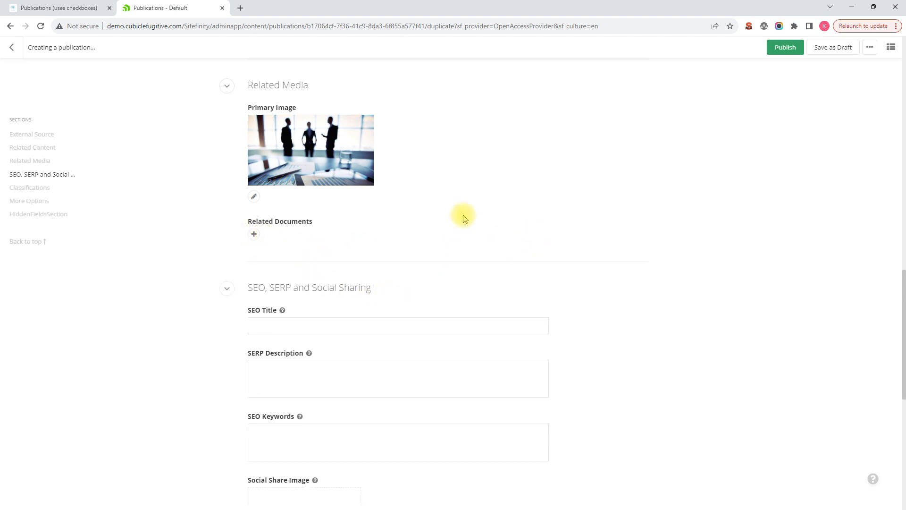
# Scroll through the form to review the related content, media, SEO and classification sections.
pyautogui.scroll(1, 451, 222)
pyautogui.scroll(5, 451, 222)
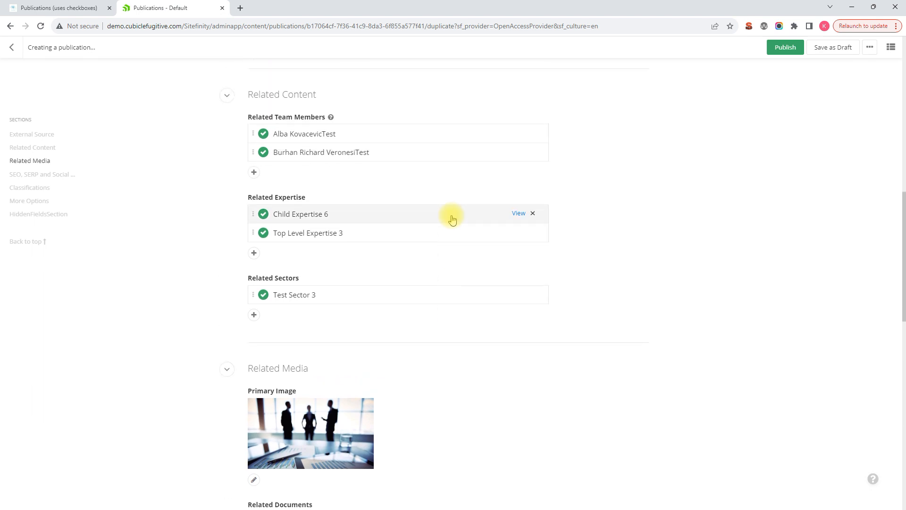
pyautogui.scroll(-1, 451, 217)
pyautogui.scroll(-3, 449, 215)
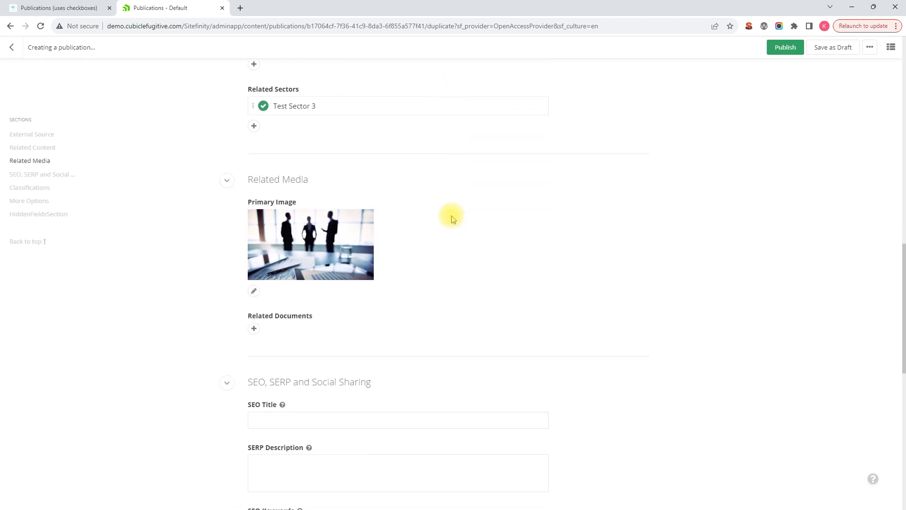
pyautogui.scroll(-8, 443, 250)
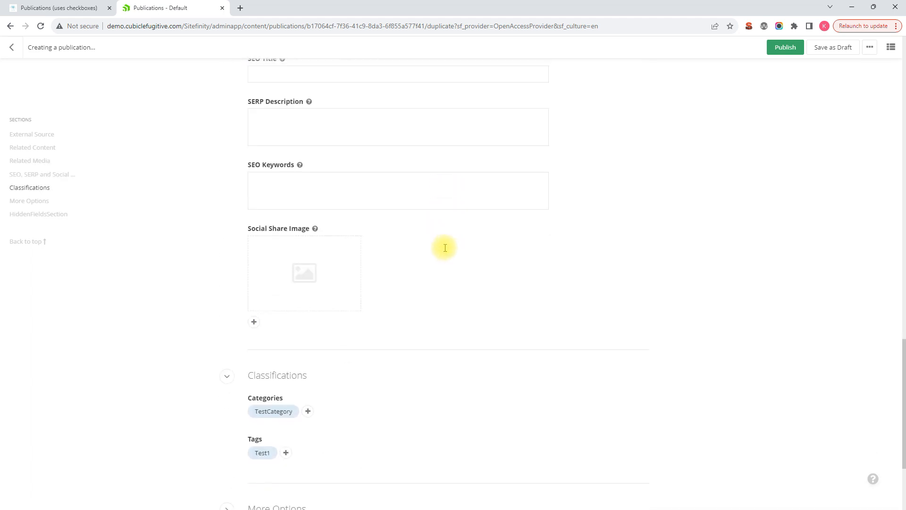
pyautogui.scroll(-2, 423, 199)
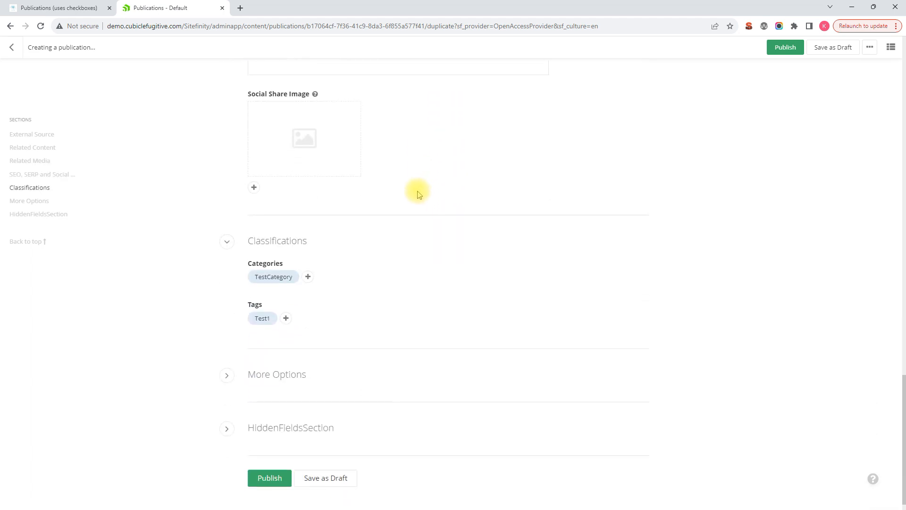
pyautogui.scroll(5, 415, 189)
pyautogui.scroll(-1, 316, 162)
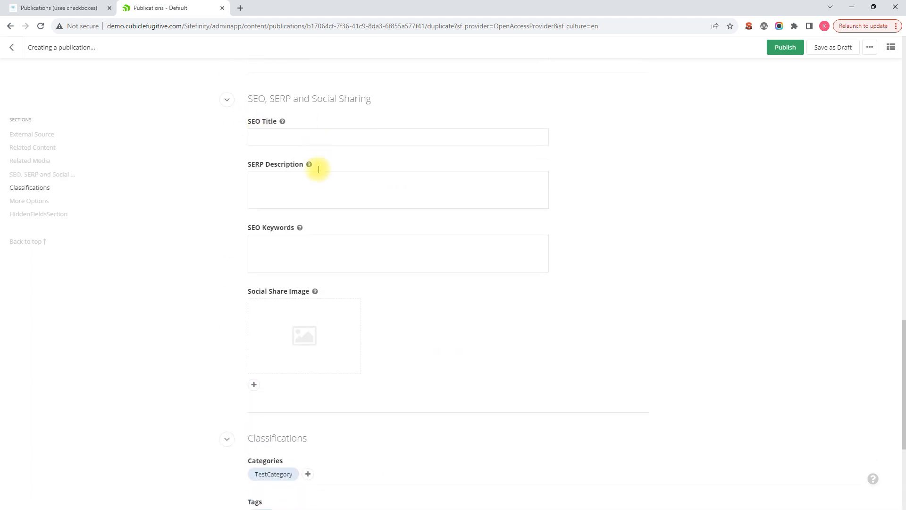
pyautogui.scroll(-4, 333, 234)
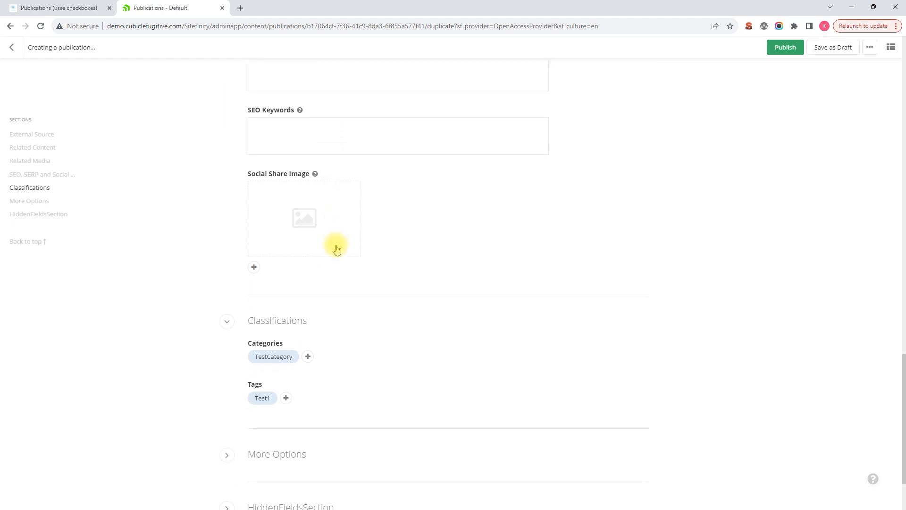
# Add the Test2 tag to the publication's tags.
pyautogui.click(309, 263)
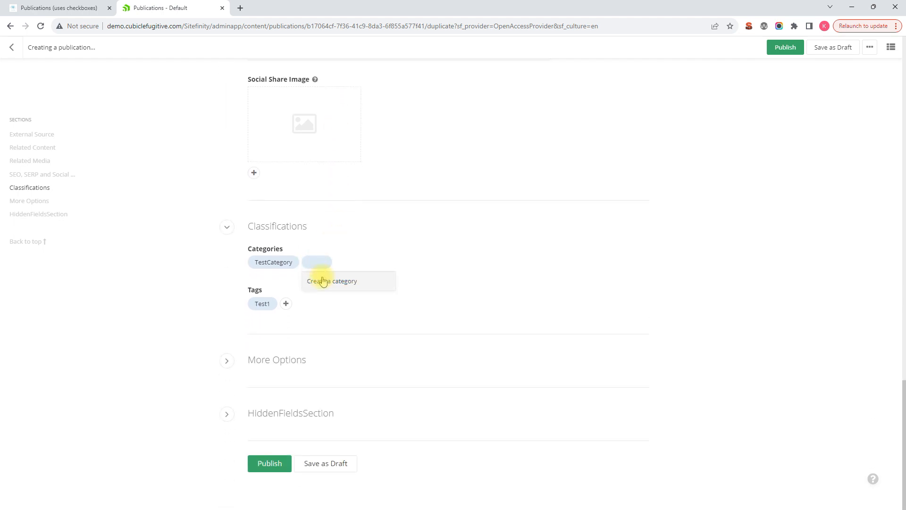
pyautogui.click(371, 249)
pyautogui.click(286, 303)
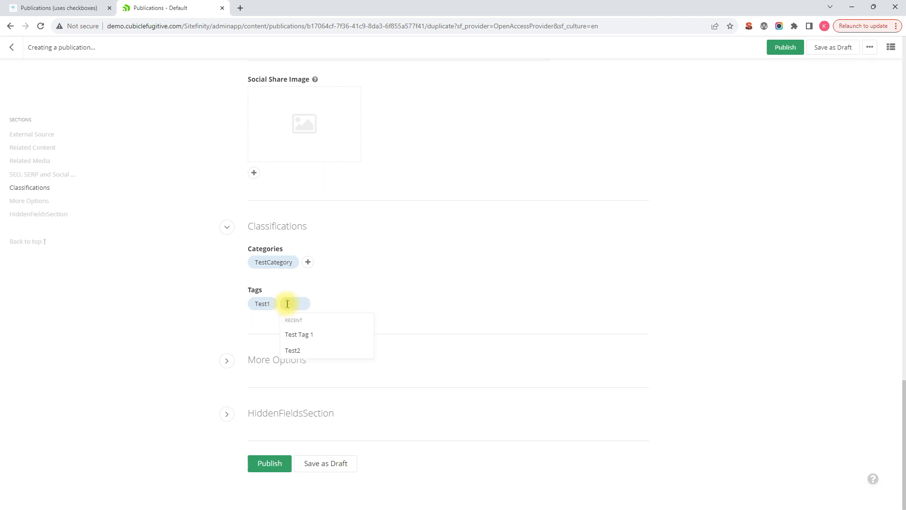
pyautogui.click(297, 350)
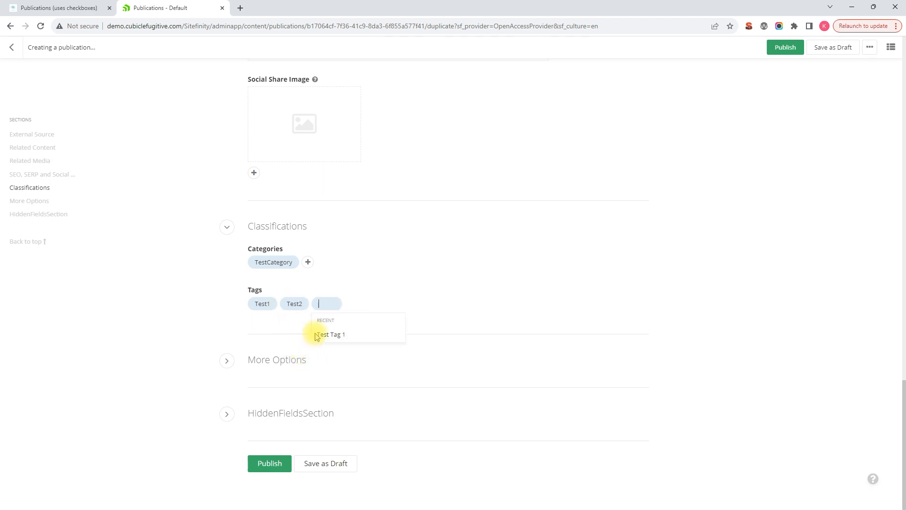
pyautogui.click(395, 287)
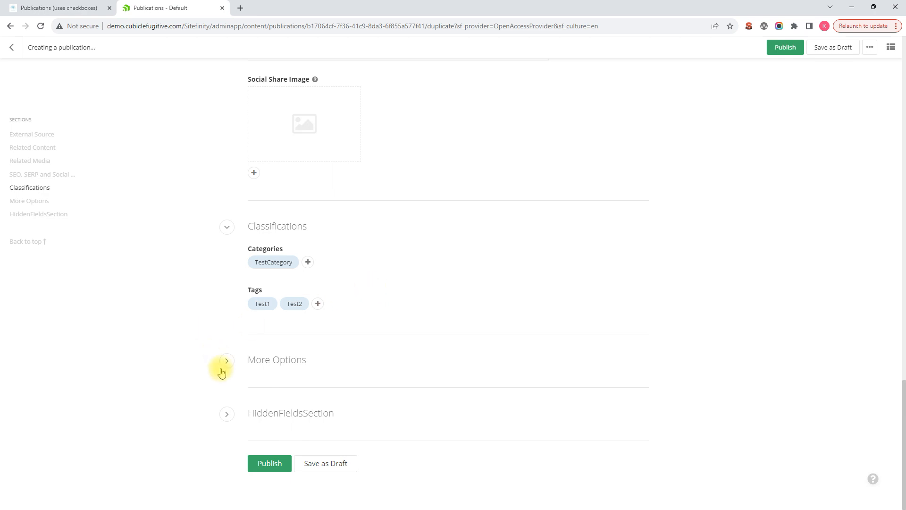
# Publish the duplicated publication.
pyautogui.click(272, 464)
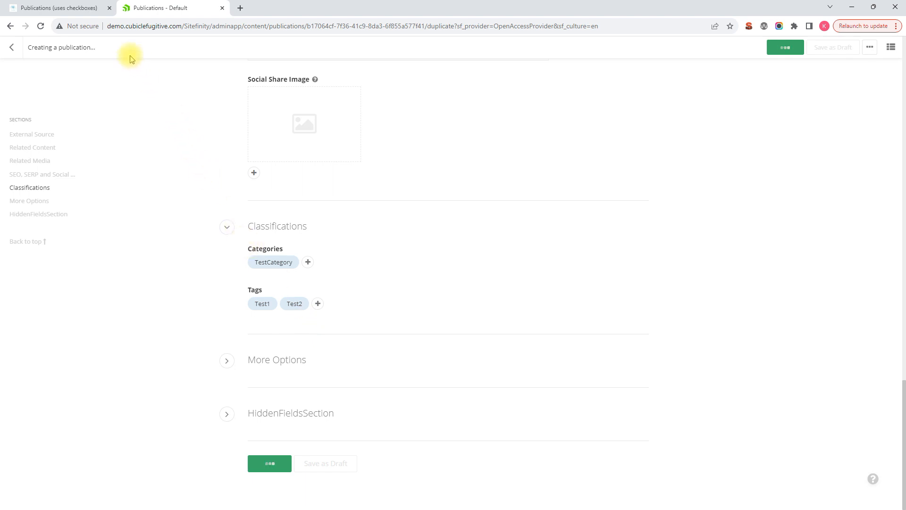
# Reload the public publications listing page and check the Test Duplicate Publication entry.
pyautogui.click(78, 10)
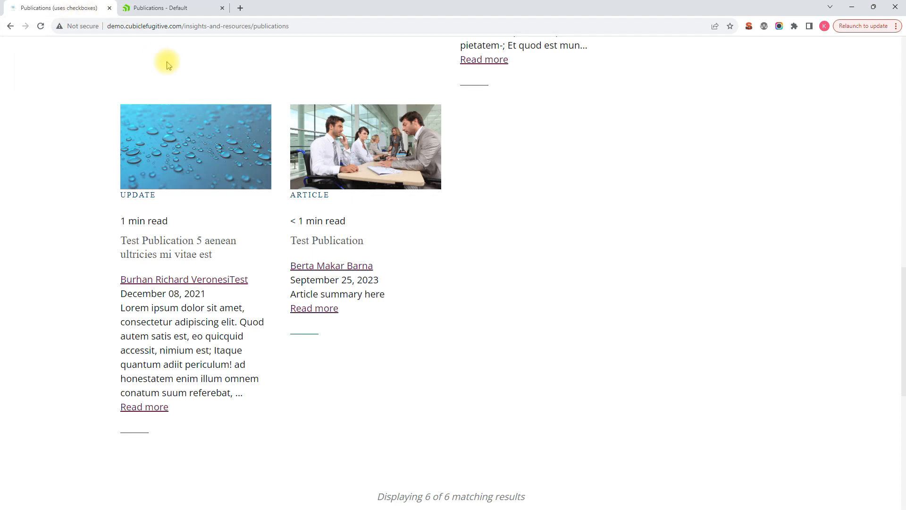
pyautogui.click(41, 26)
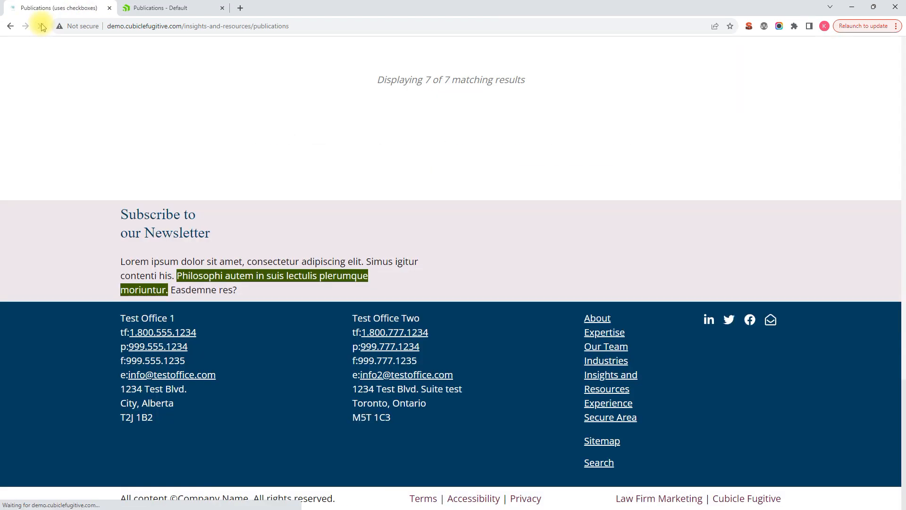
pyautogui.scroll(10, 123, 52)
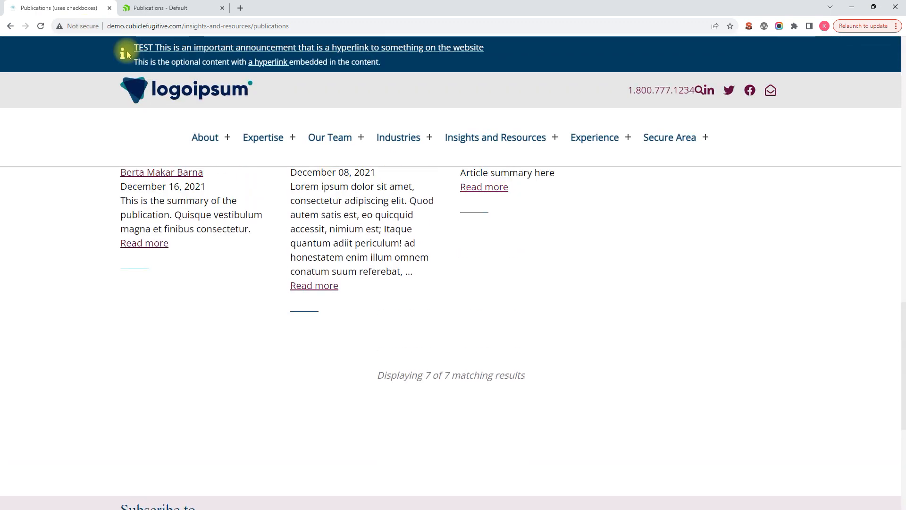
pyautogui.scroll(5, 125, 54)
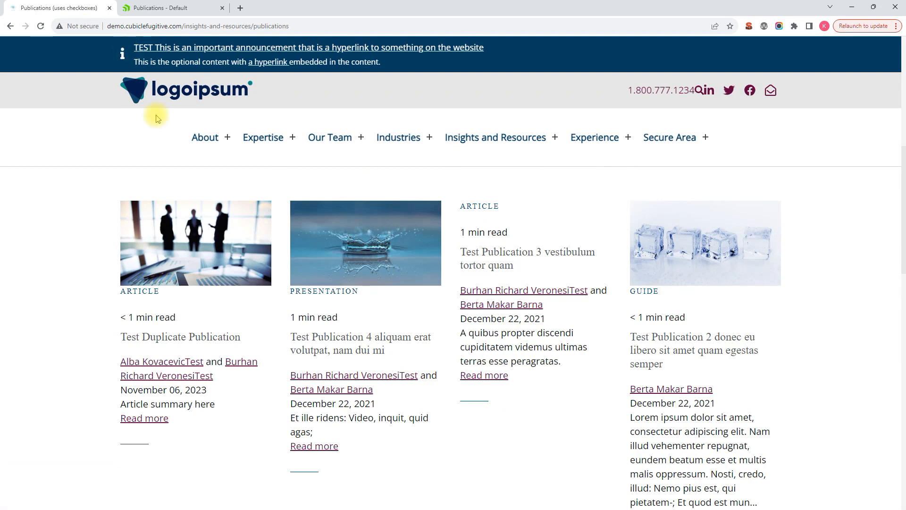